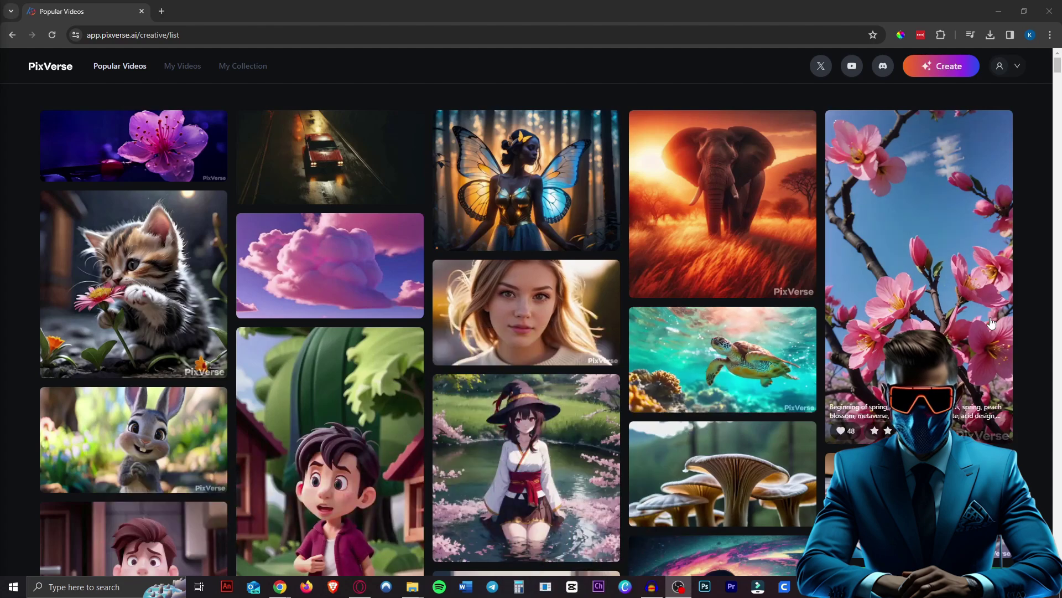
- Read the girl video's prompt, then start a new Image-to-video generation
{"action": "scroll", "coordinate": [752, 359], "scroll_direction": "down", "scroll_amount": 14}
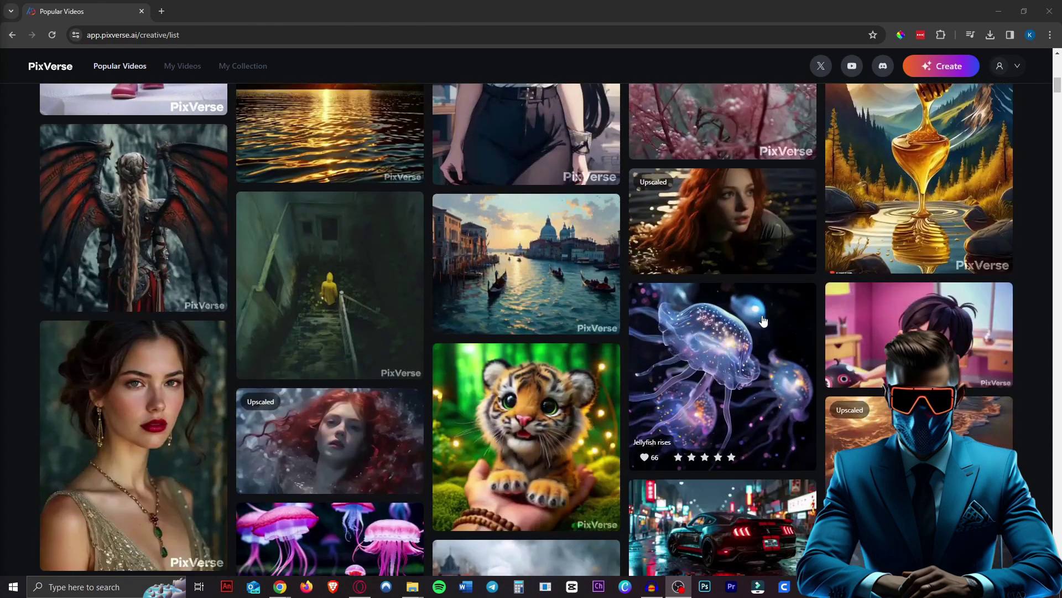
{"action": "scroll", "coordinate": [608, 343], "scroll_direction": "down", "scroll_amount": 5}
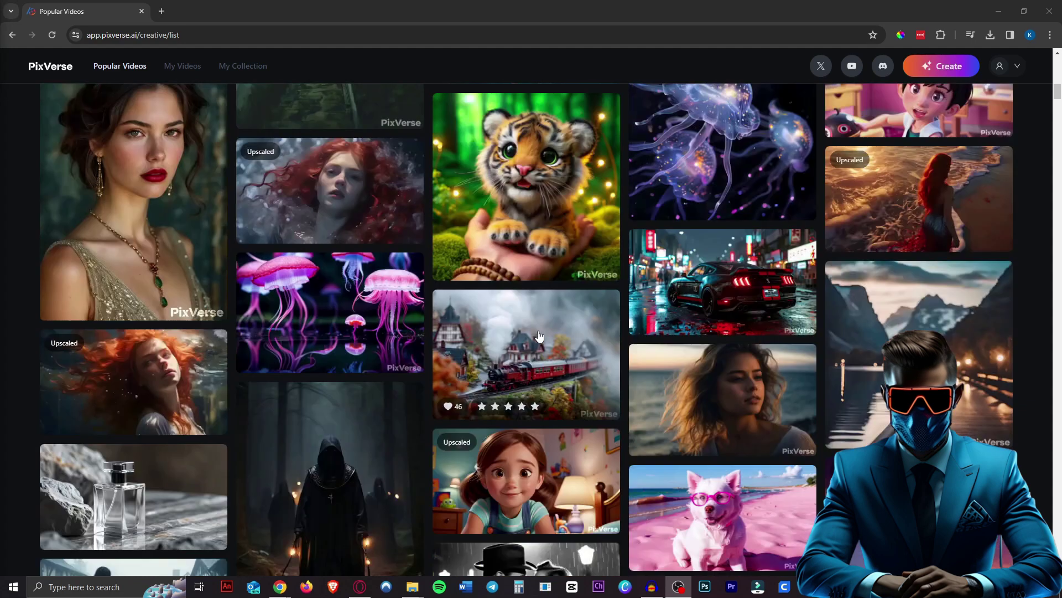
{"action": "left_click", "coordinate": [550, 355]}
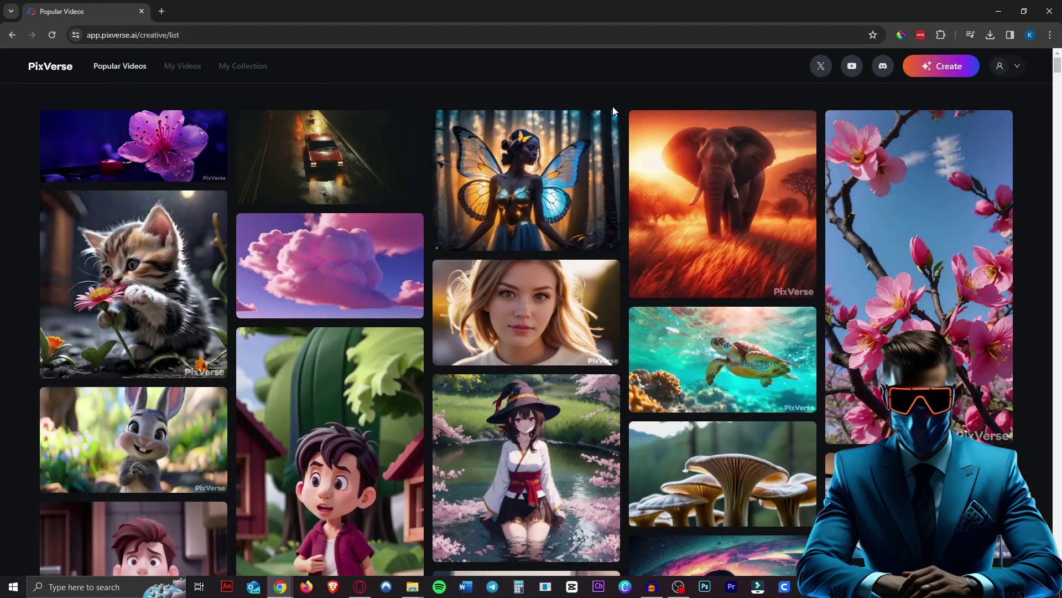
{"action": "left_click", "coordinate": [969, 76]}
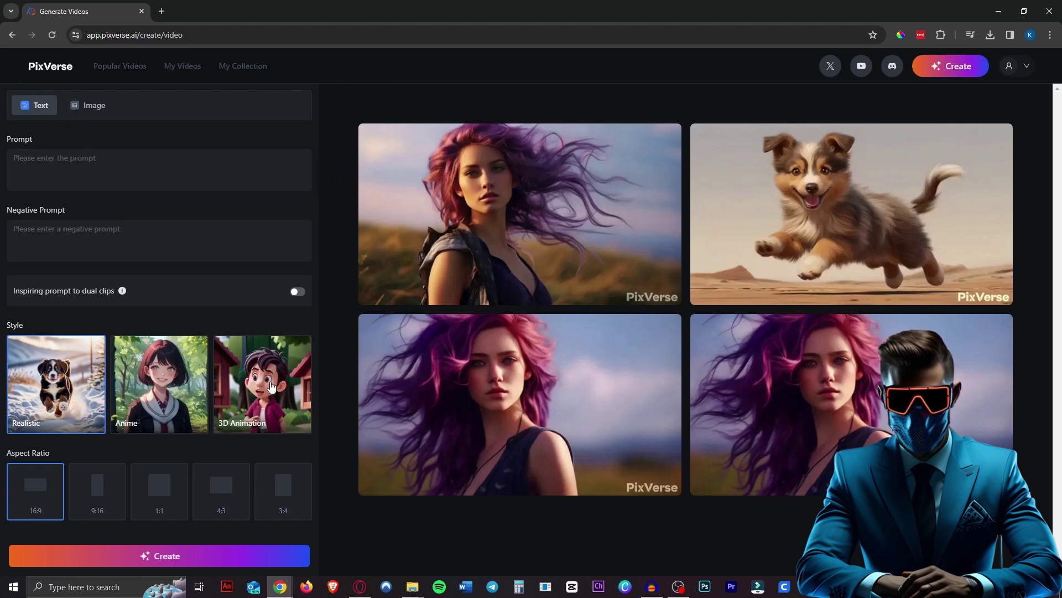
{"action": "left_click", "coordinate": [103, 109]}
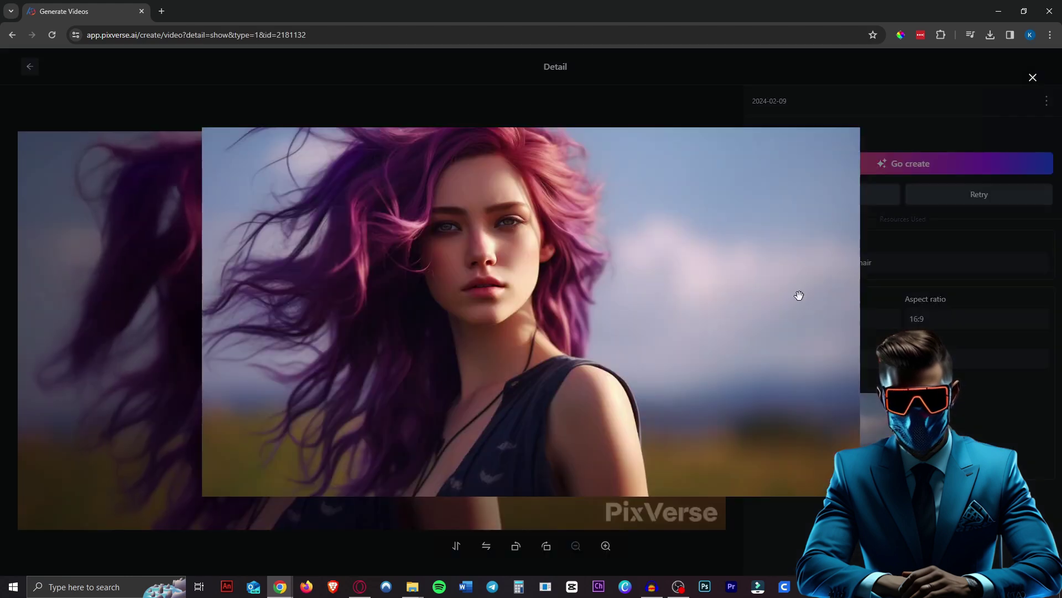
- Close the image preview, check the panning shot video's details, then open My Videos
{"action": "key", "text": "Escape"}
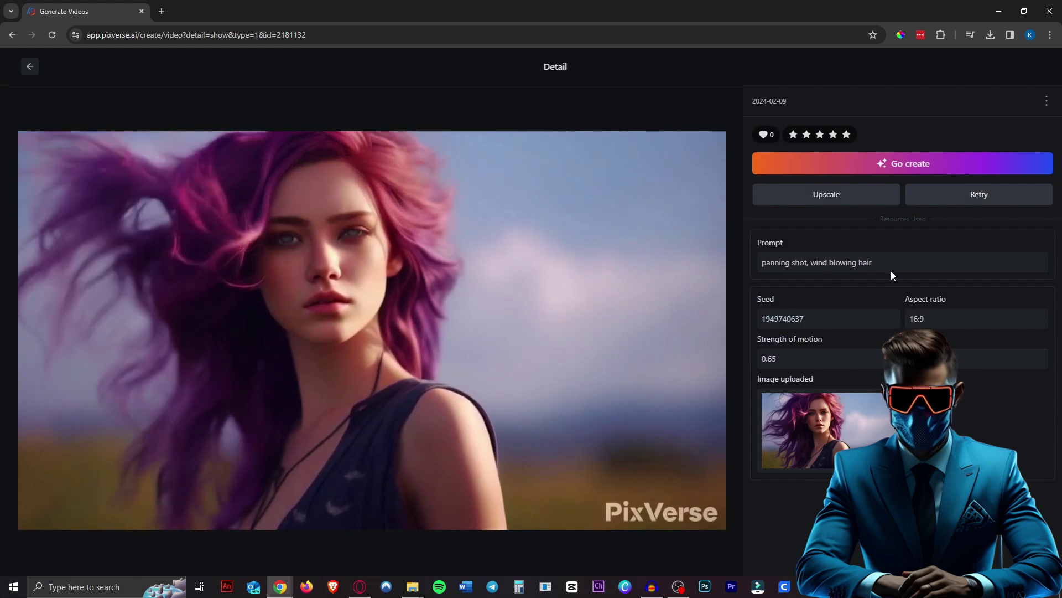
{"action": "mouse_move", "coordinate": [476, 562]}
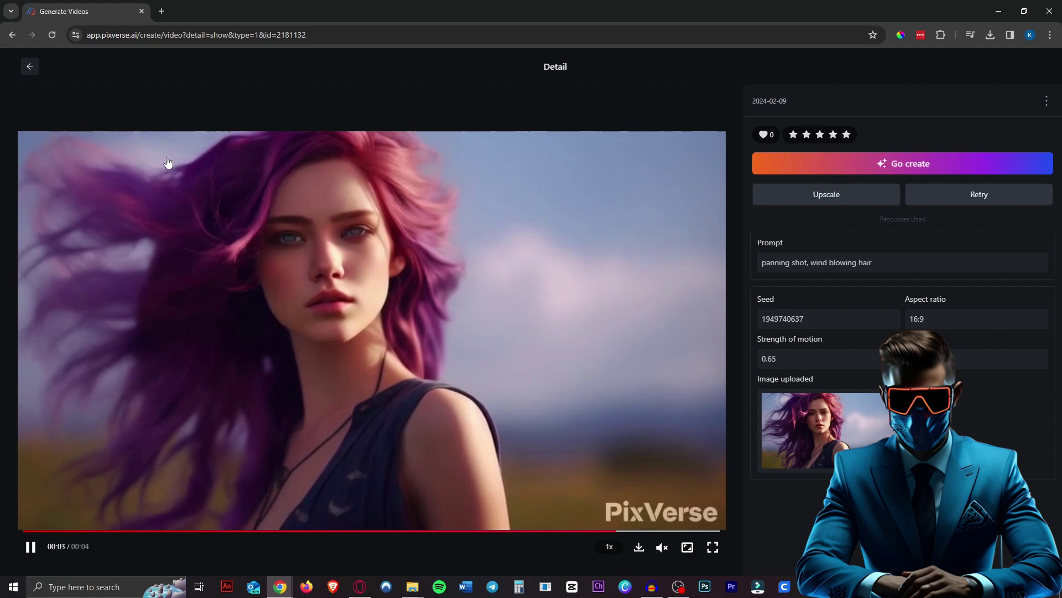
{"action": "left_click", "coordinate": [30, 66]}
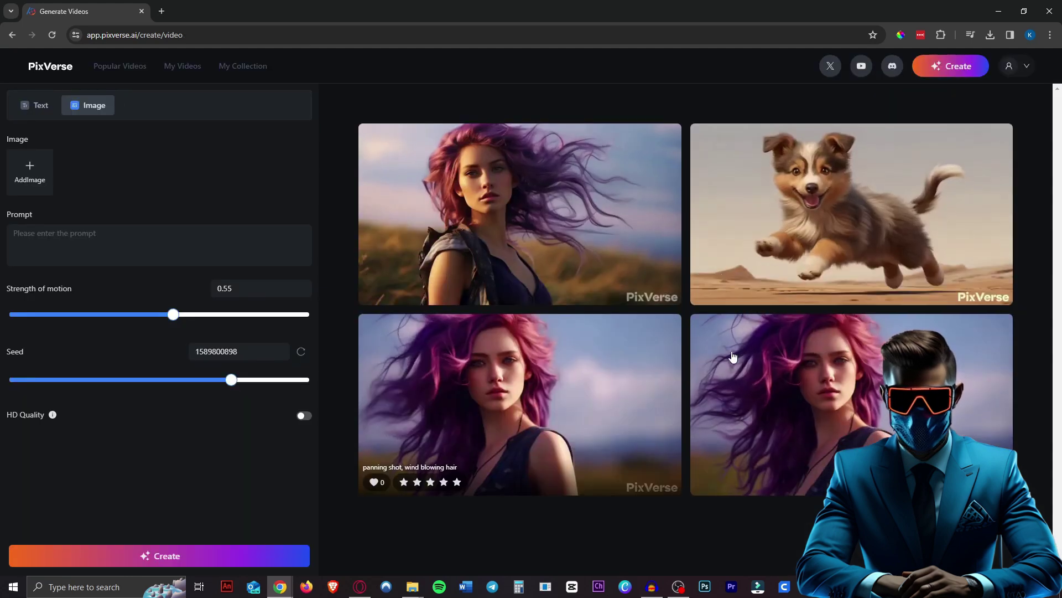
{"action": "left_click", "coordinate": [823, 348]}
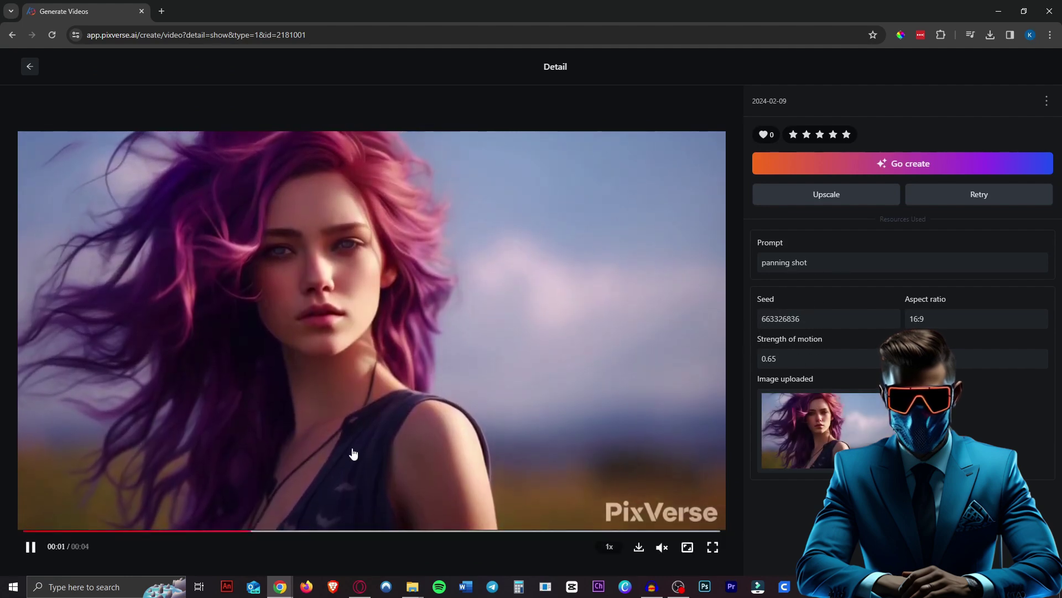
{"action": "left_click", "coordinate": [30, 67]}
{"action": "left_click", "coordinate": [182, 66]}
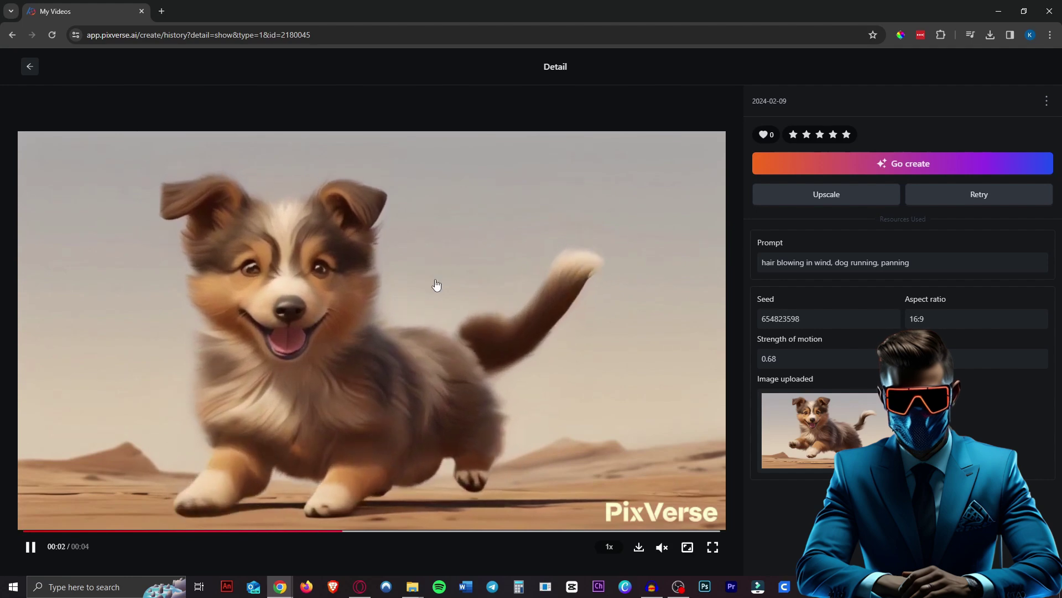
- Check the dog and deer clips, then open the 'wind blowing hair, panning' video's details
{"action": "key", "text": "Escape"}
{"action": "left_click", "coordinate": [755, 284]}
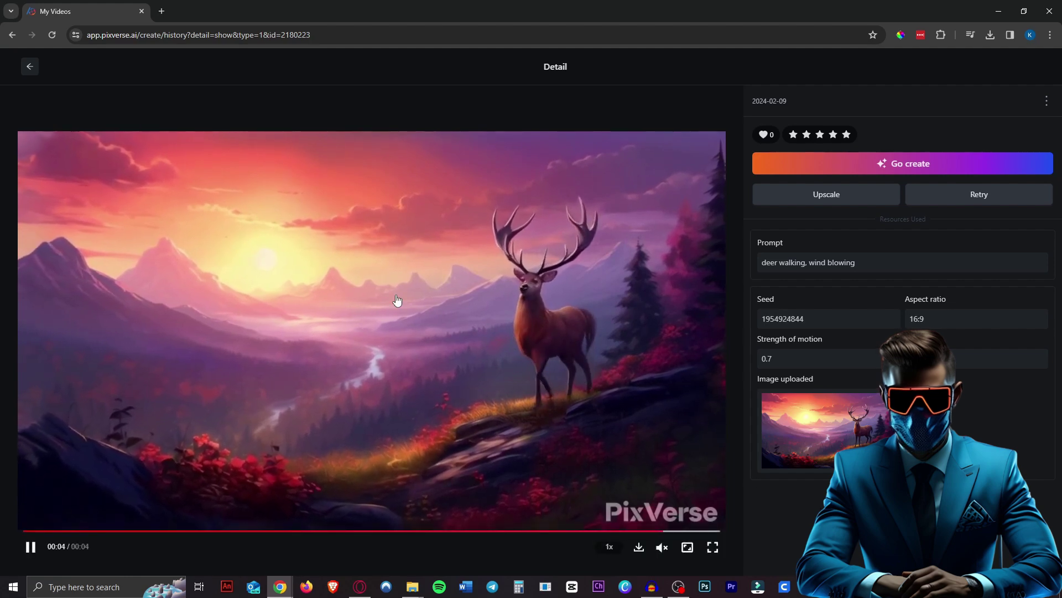
{"action": "left_click", "coordinate": [29, 66]}
{"action": "left_click", "coordinate": [560, 300]}
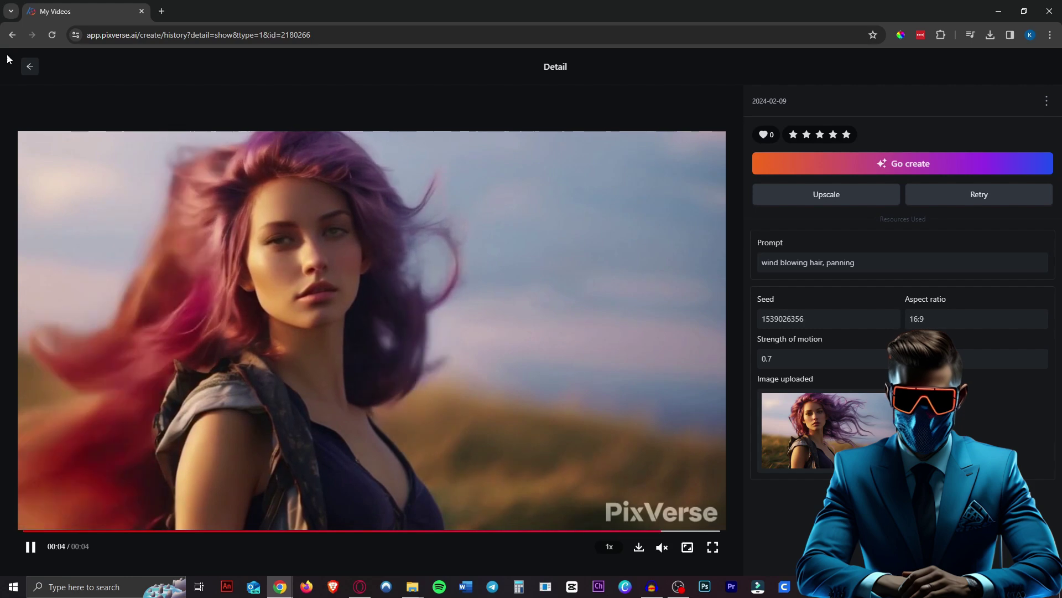
- Select 'panning' in the prompt and compare the two wind blowing hair, panning shot videos
{"action": "left_click_drag", "start_coordinate": [829, 262], "coordinate": [863, 260]}
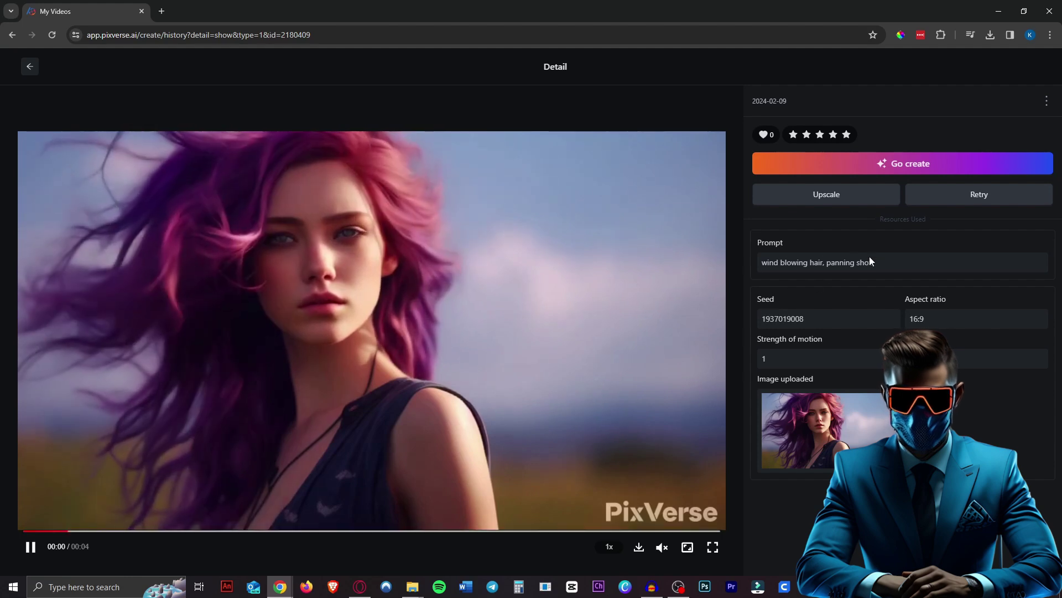
{"action": "left_click", "coordinate": [26, 68]}
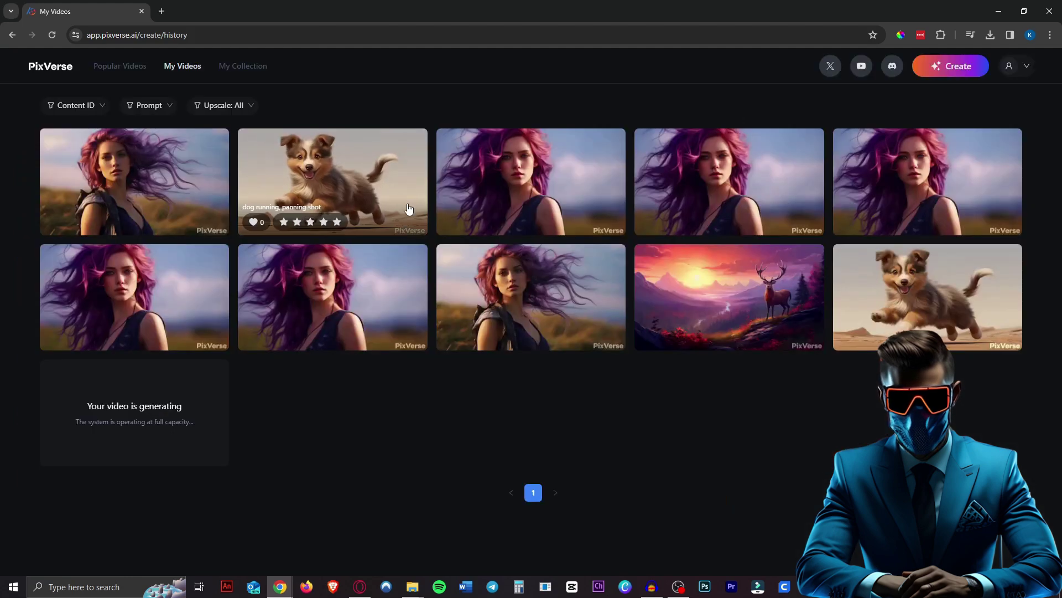
{"action": "left_click", "coordinate": [221, 182]}
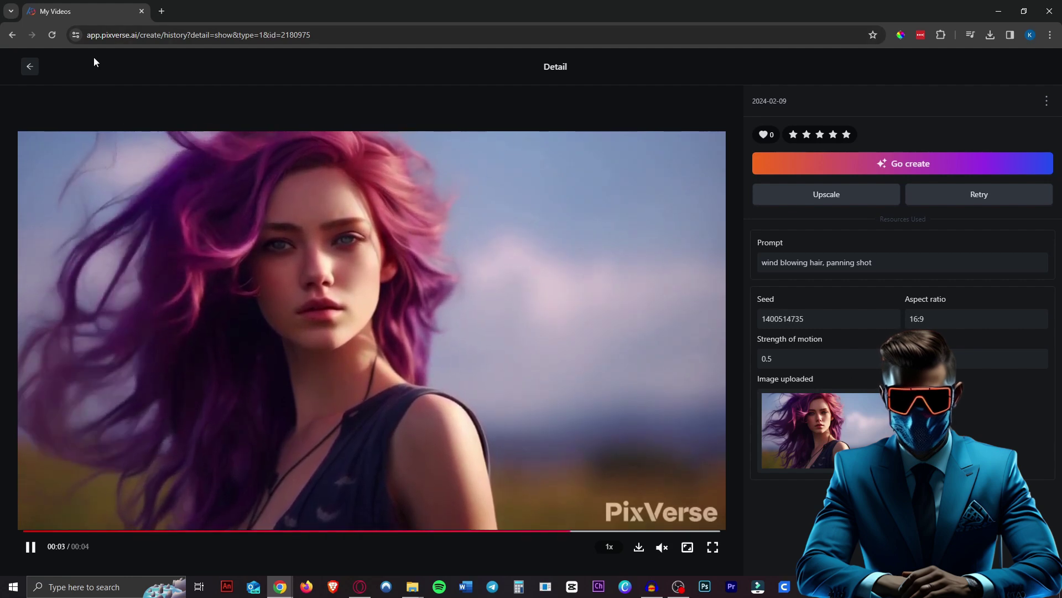
{"action": "left_click", "coordinate": [29, 66]}
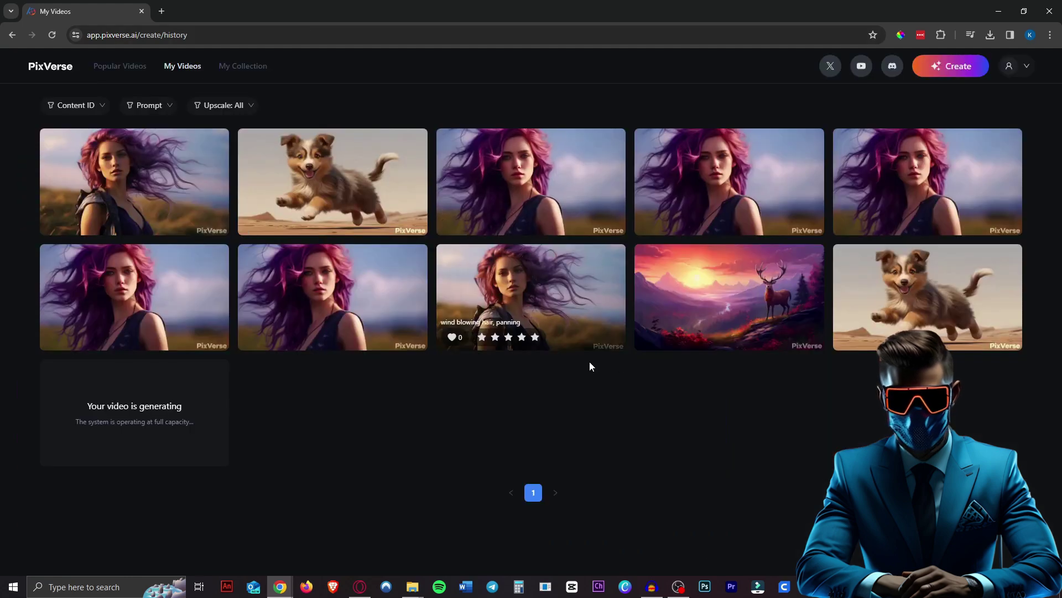
{"action": "left_click", "coordinate": [553, 177]}
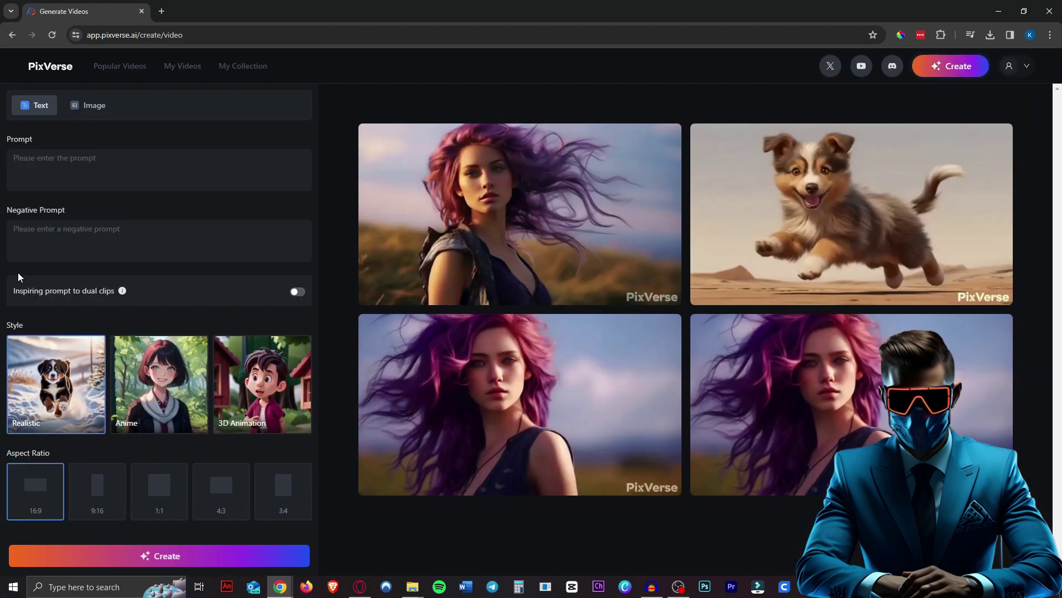
- Upload the anime girl sitting on grass image and enter 'wind blowing, cinematic panning shot'
{"action": "left_click", "coordinate": [90, 108]}
{"action": "left_click", "coordinate": [33, 166]}
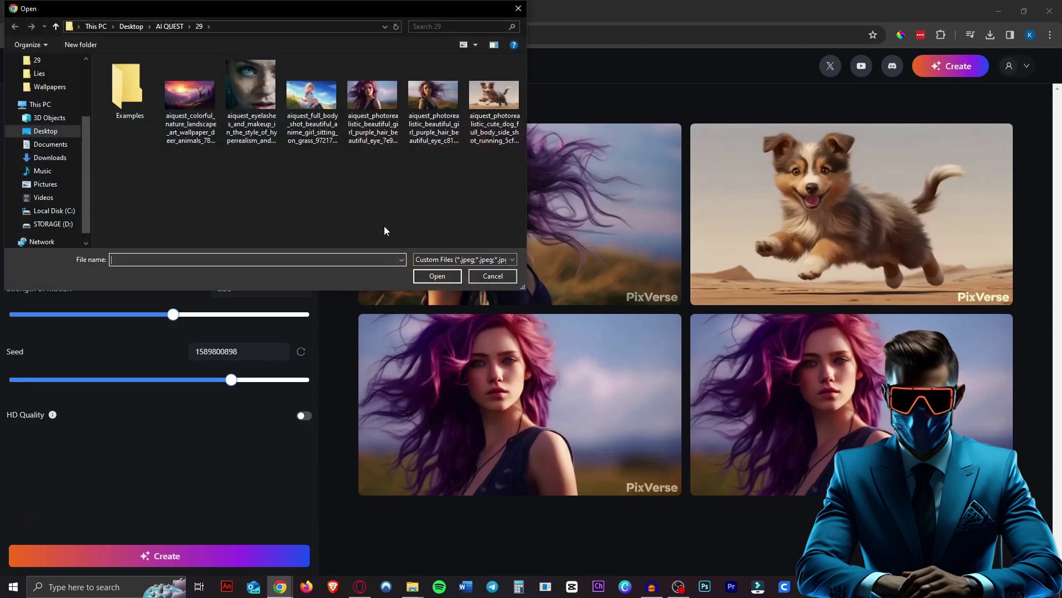
{"action": "double_click", "coordinate": [310, 105]}
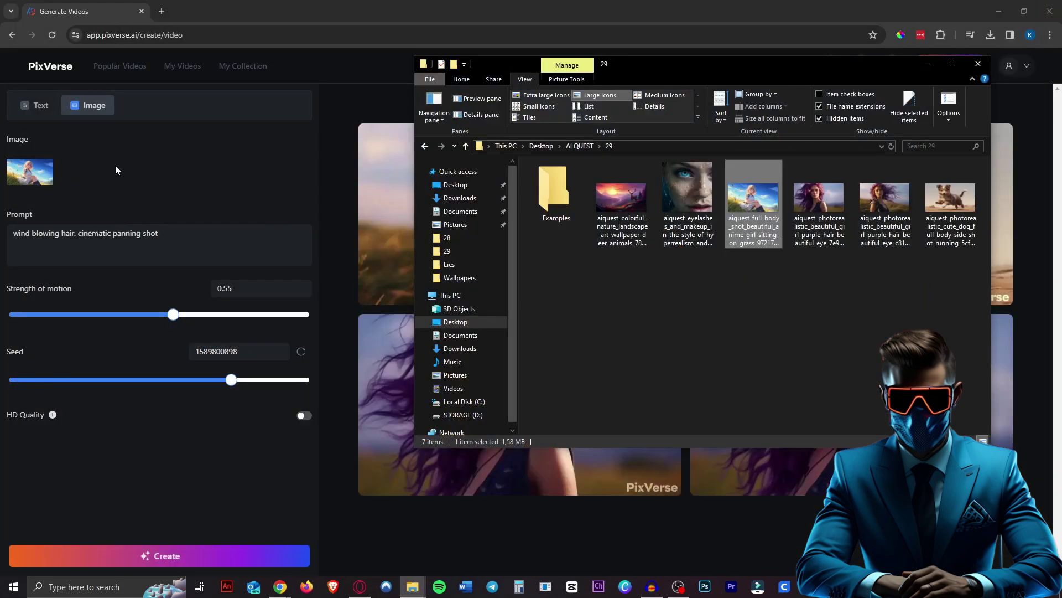
{"action": "left_click", "coordinate": [121, 251]}
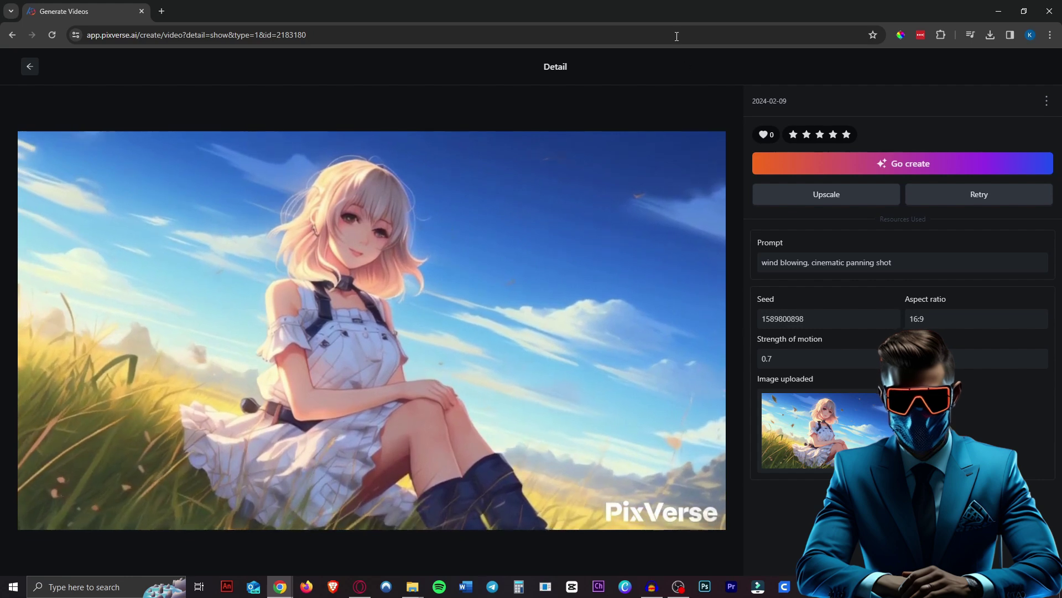
- Back on the creation page, select 'wind blowing hair' in the prompt to edit it
{"action": "left_click", "coordinate": [30, 67]}
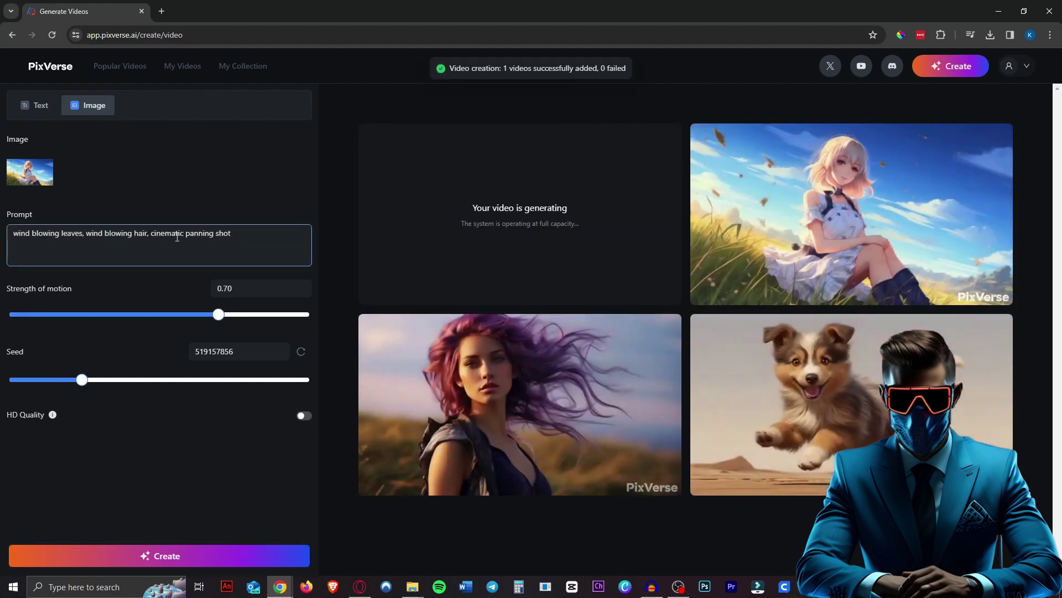
{"action": "left_click_drag", "start_coordinate": [149, 233], "coordinate": [86, 237]}
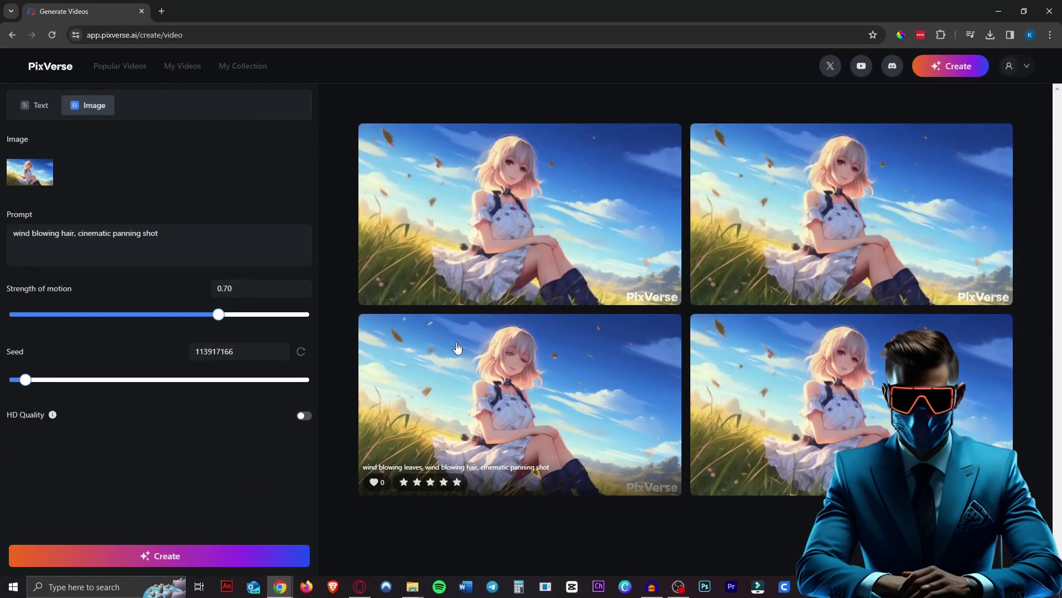
- Watch the bottom-left and wind blowing hair clips, then download the wind blowing leaves clip
{"action": "left_click", "coordinate": [396, 475]}
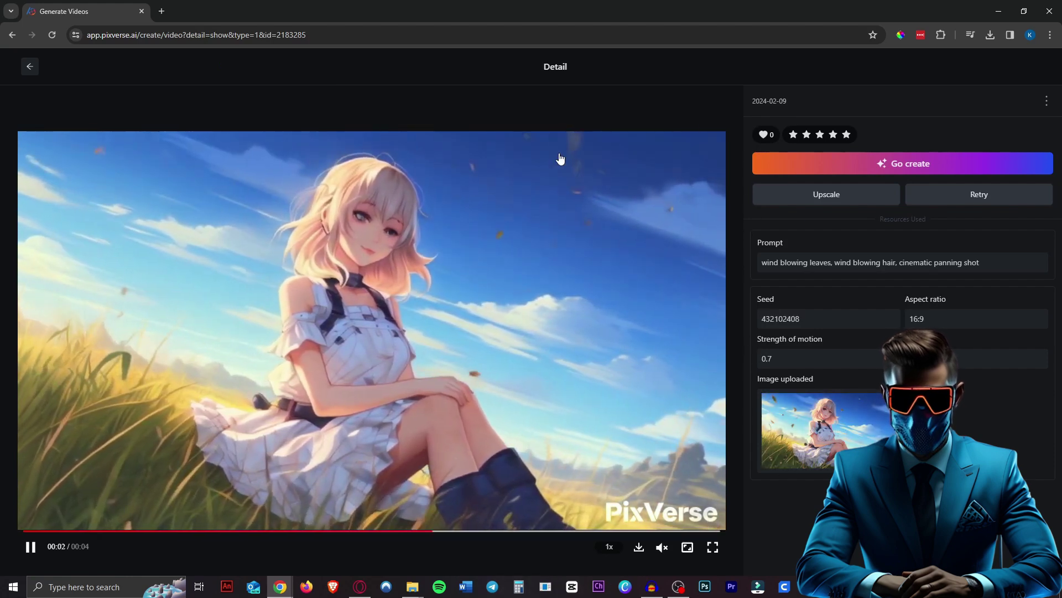
{"action": "left_click", "coordinate": [30, 66]}
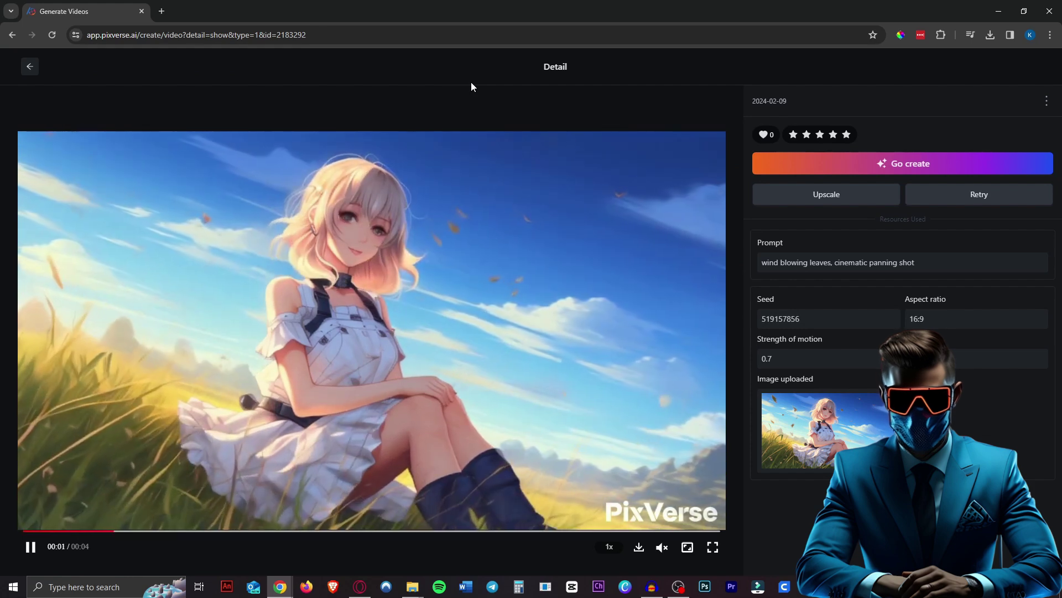
{"action": "left_click", "coordinate": [29, 67]}
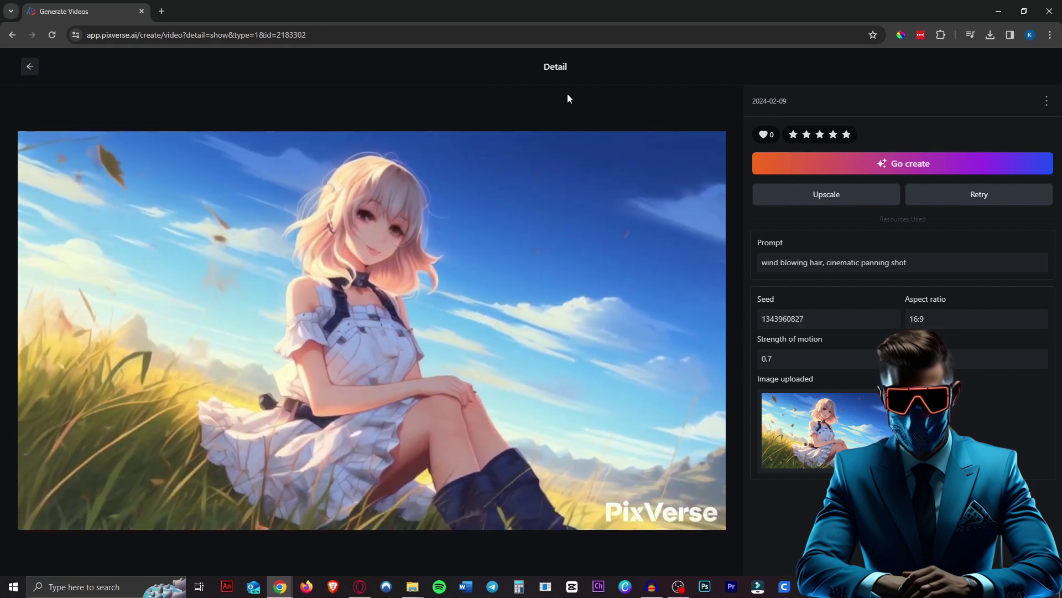
{"action": "key", "text": "alt+Left"}
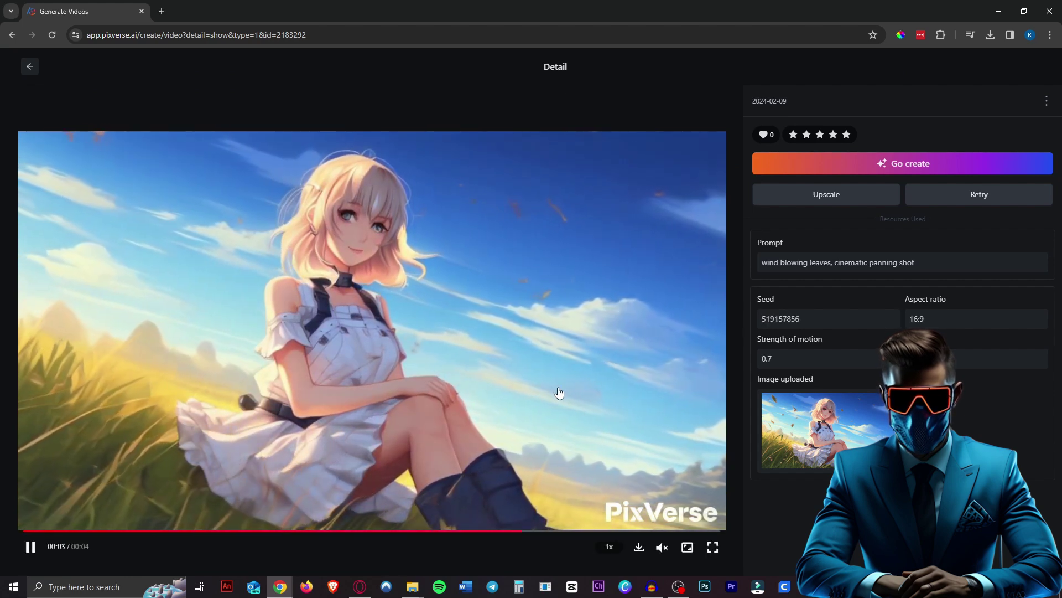
{"action": "left_click", "coordinate": [638, 549]}
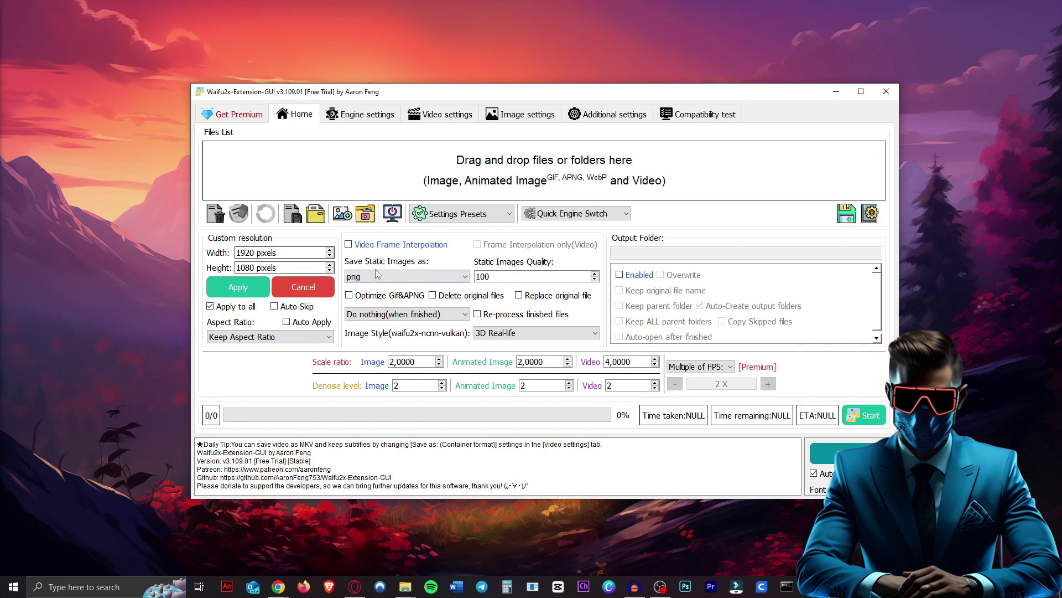
- Set Image Style to 2D Anime and start the 4x upscale of anime.mp4
{"action": "mouse_move", "coordinate": [423, 248]}
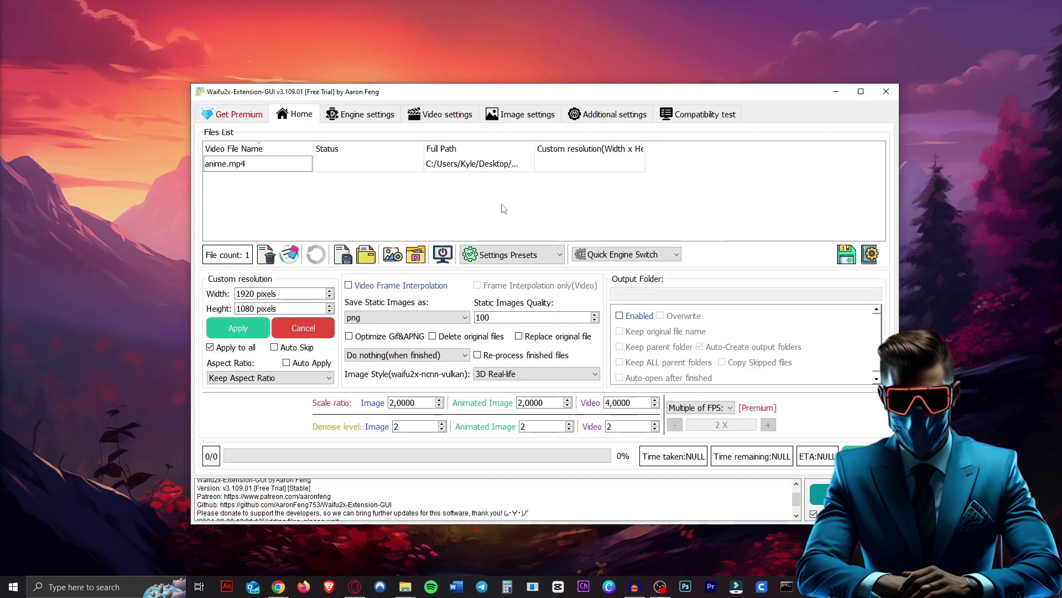
{"action": "left_click", "coordinate": [545, 396]}
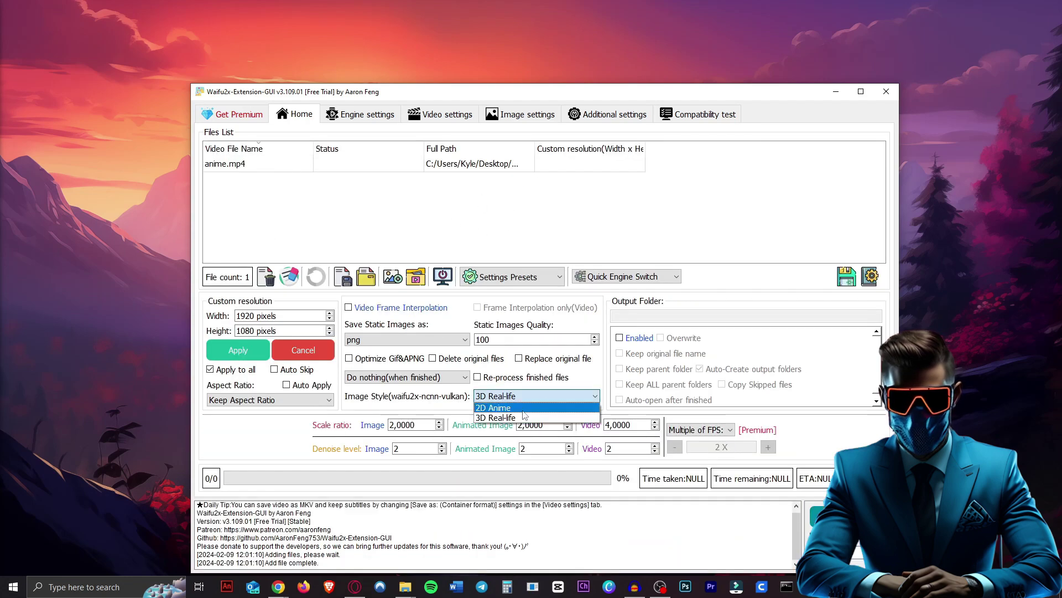
{"action": "left_click", "coordinate": [819, 516]}
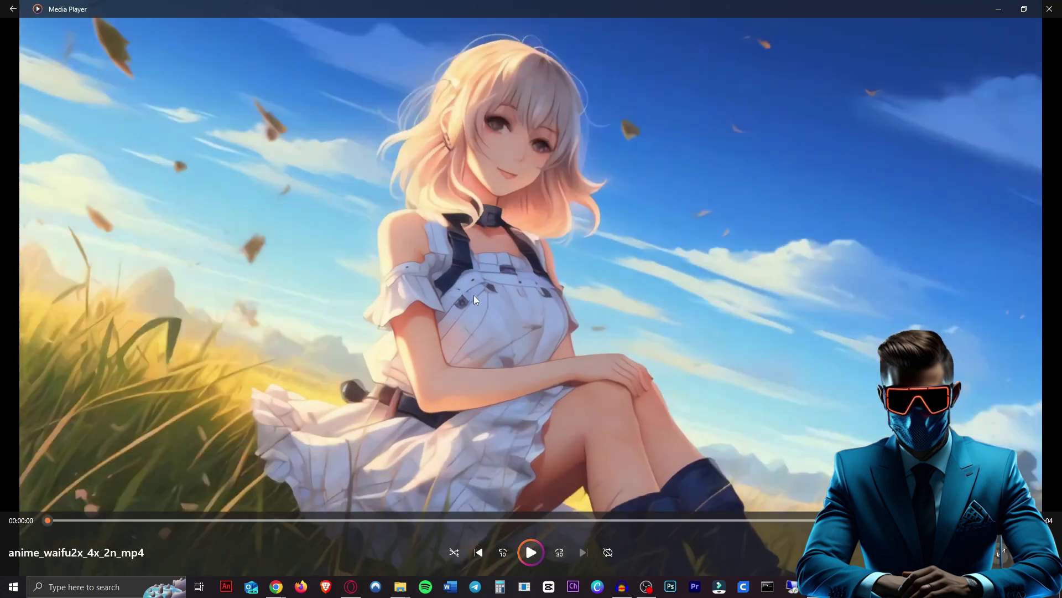
- Play the upscaled anime_waifu2x_4x_2n_mp4 clip and replay it from the start
{"action": "left_click", "coordinate": [530, 552]}
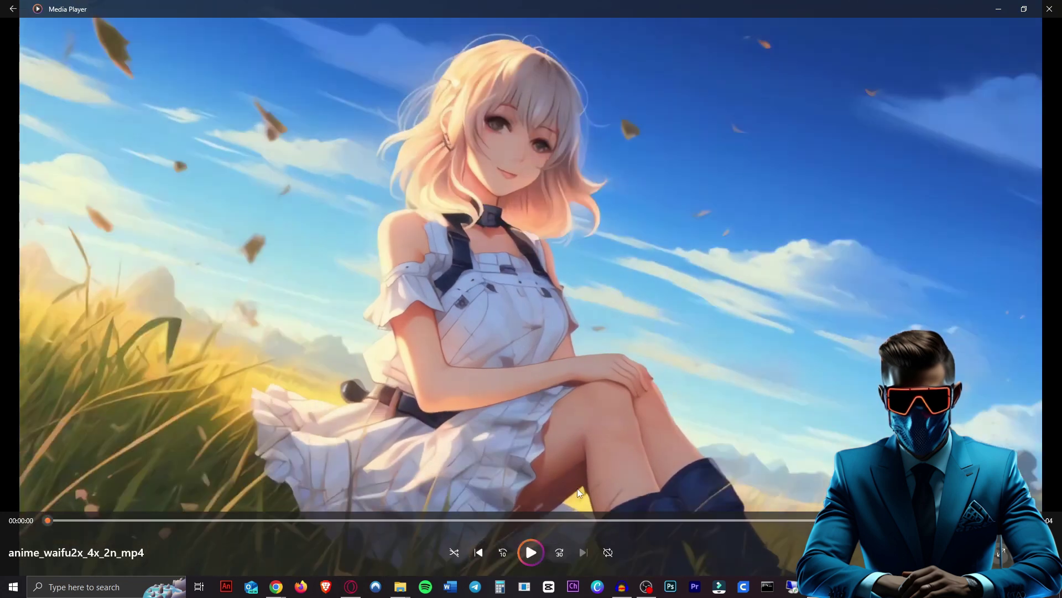
{"action": "key", "text": "space"}
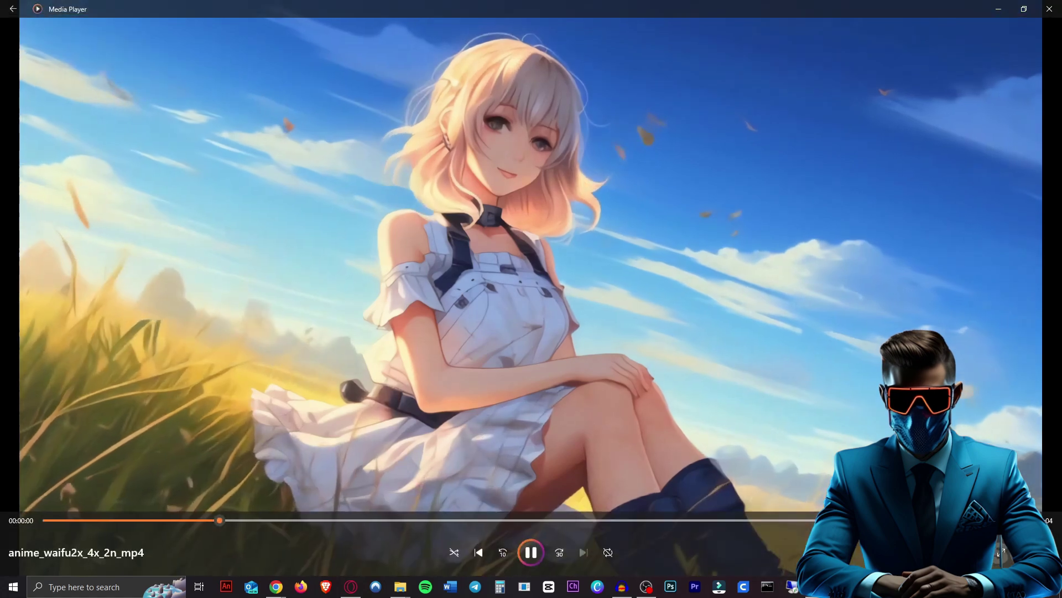